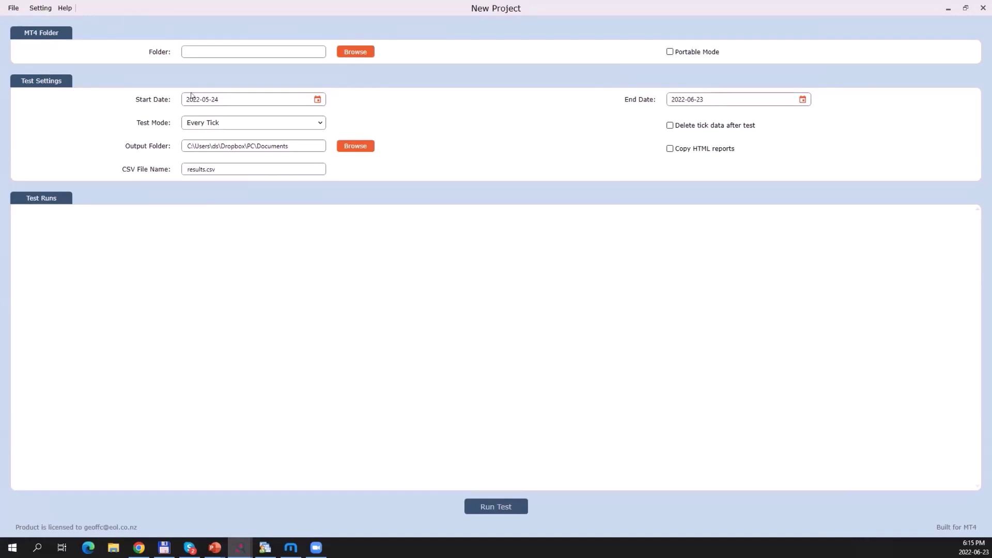
Step: Point the MT4 folder to C:\Program Files (x86)\FXCM MetaTrader4
left_click(360, 54)
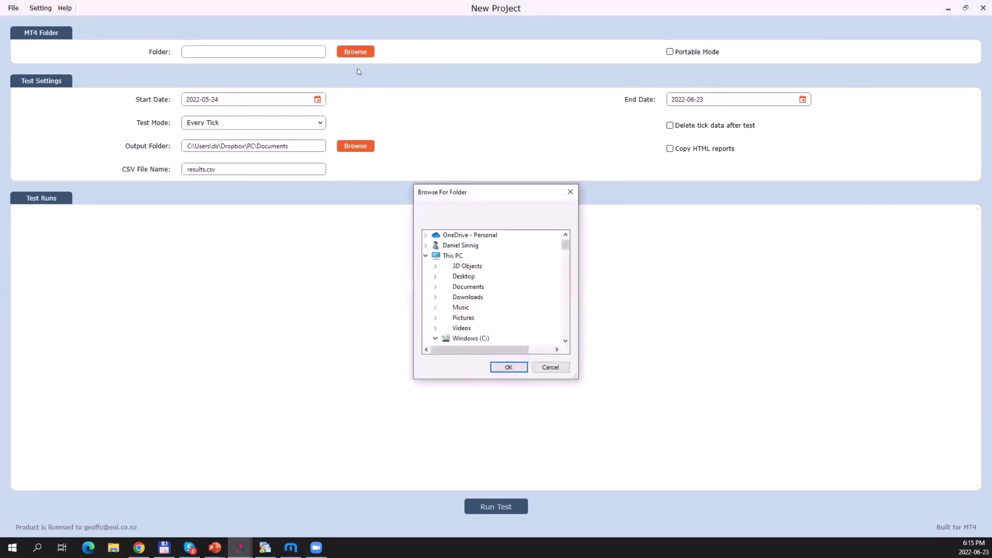
scroll(486, 241, "down", 8)
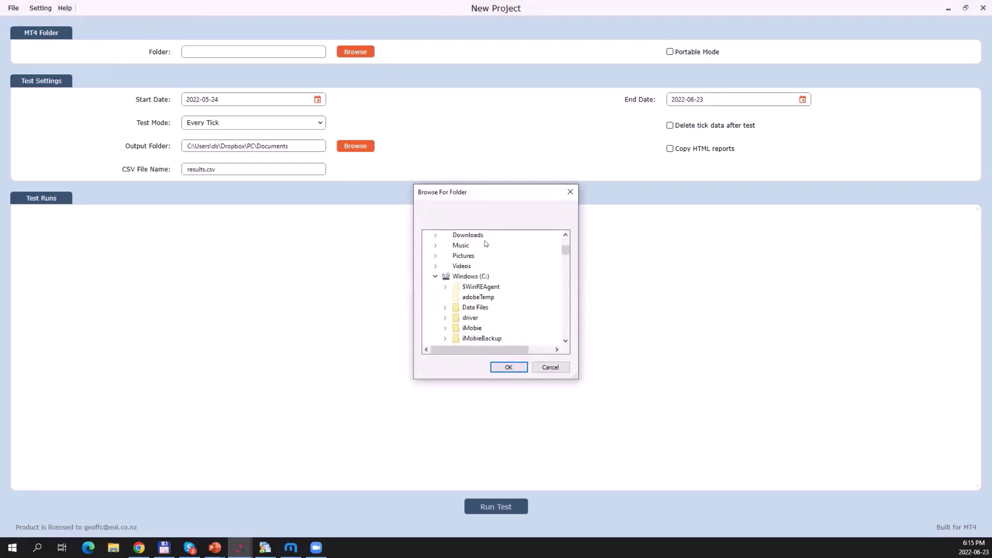
scroll(485, 244, "down", 4)
left_click(496, 307)
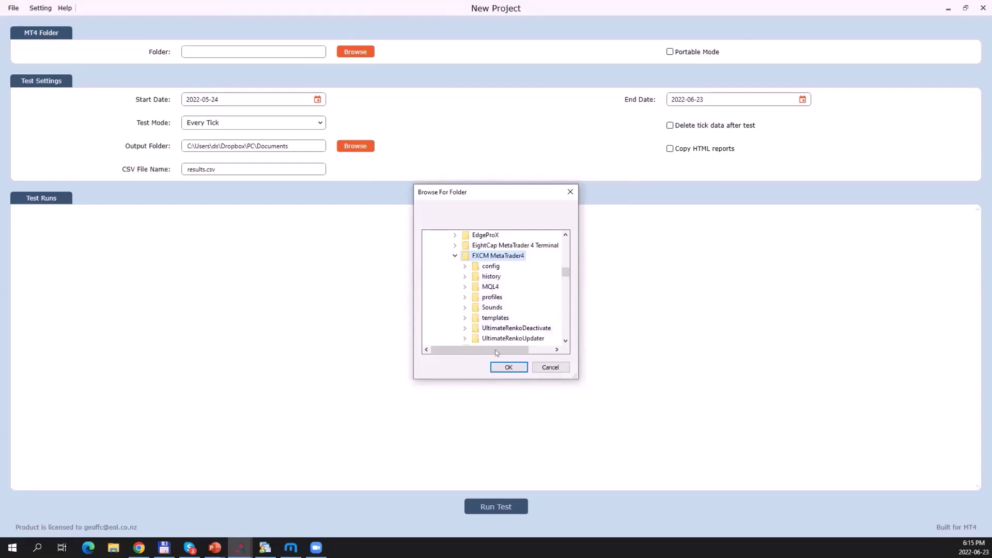
left_click(508, 368)
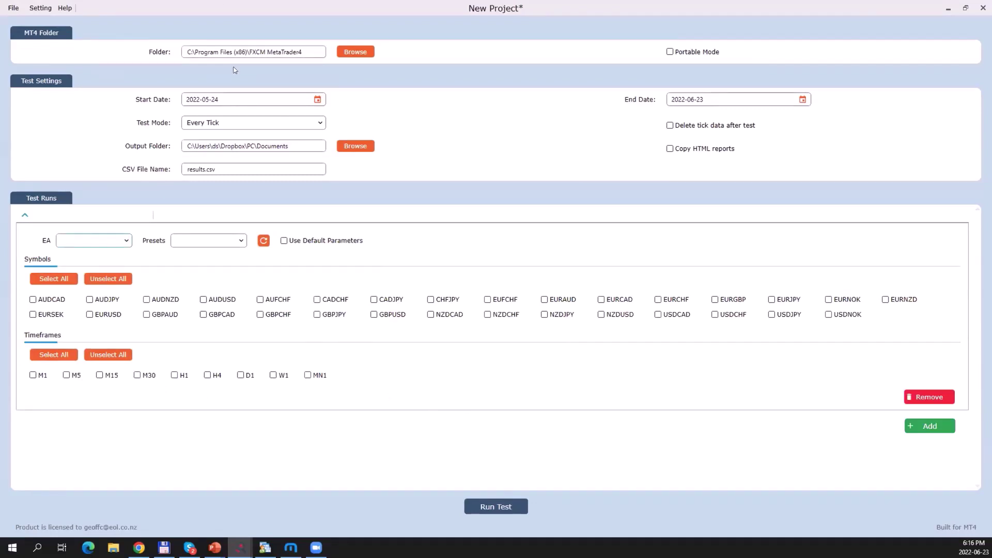
Step: Choose MACD Sample as the EA and set its preset to default parameters
left_click(127, 239)
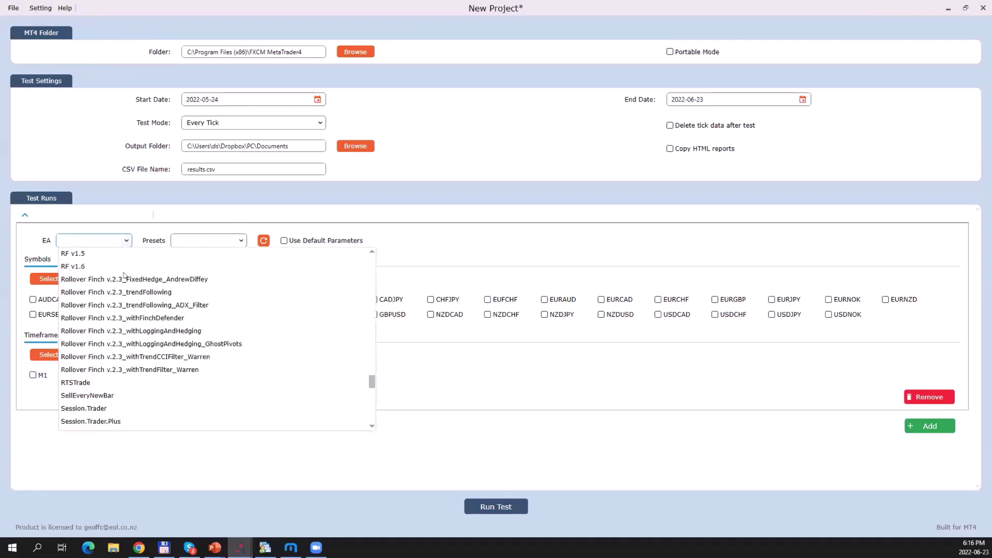
scroll(127, 296, "up", 15)
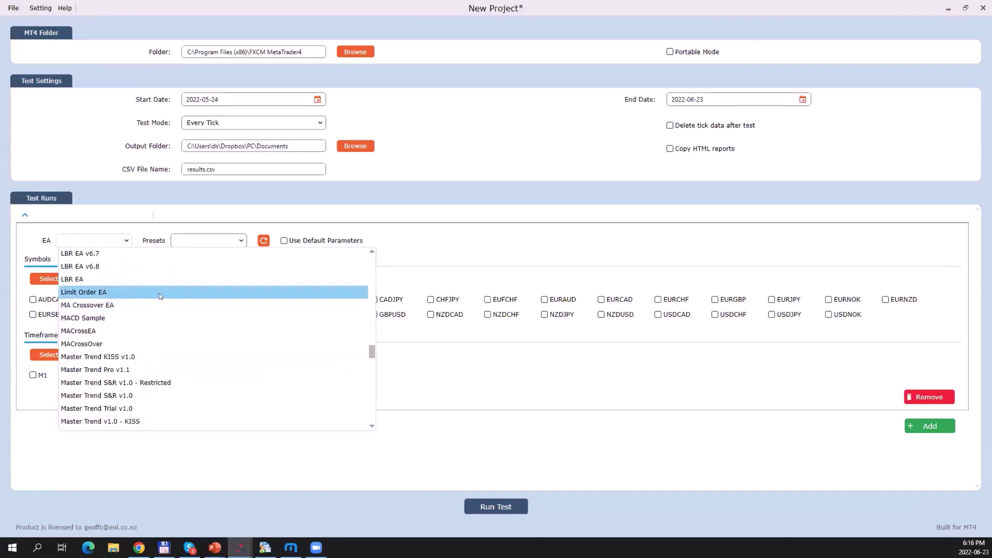
left_click(71, 319)
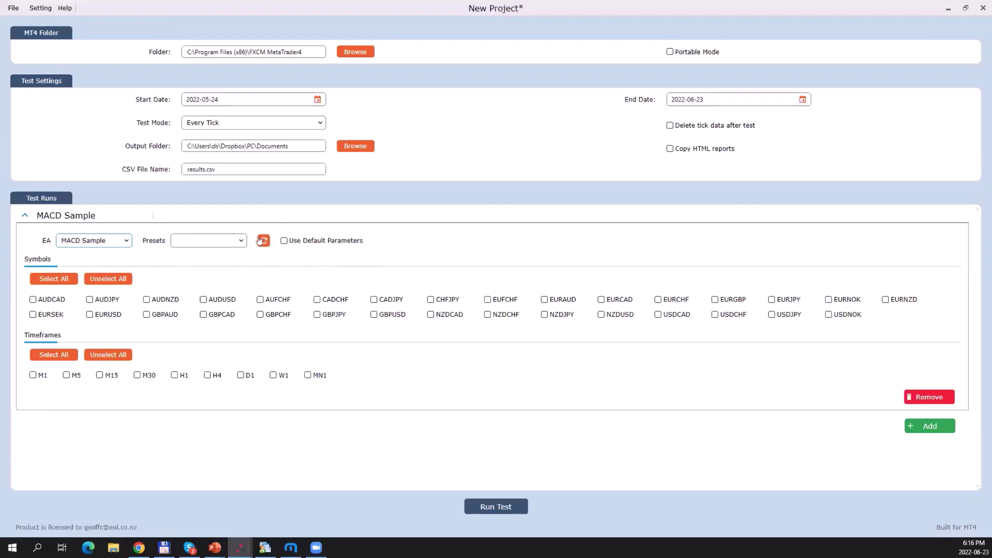
left_click(236, 241)
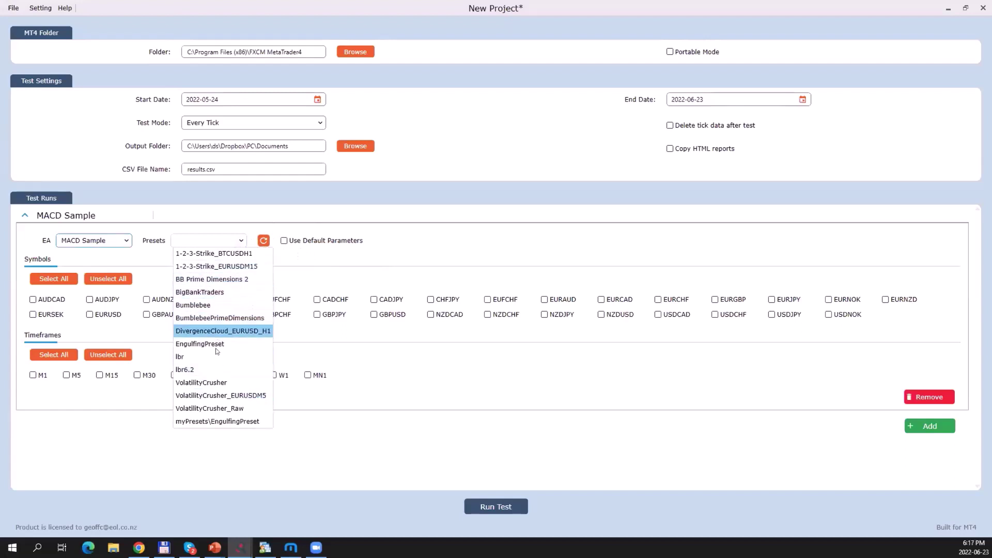
left_click(284, 241)
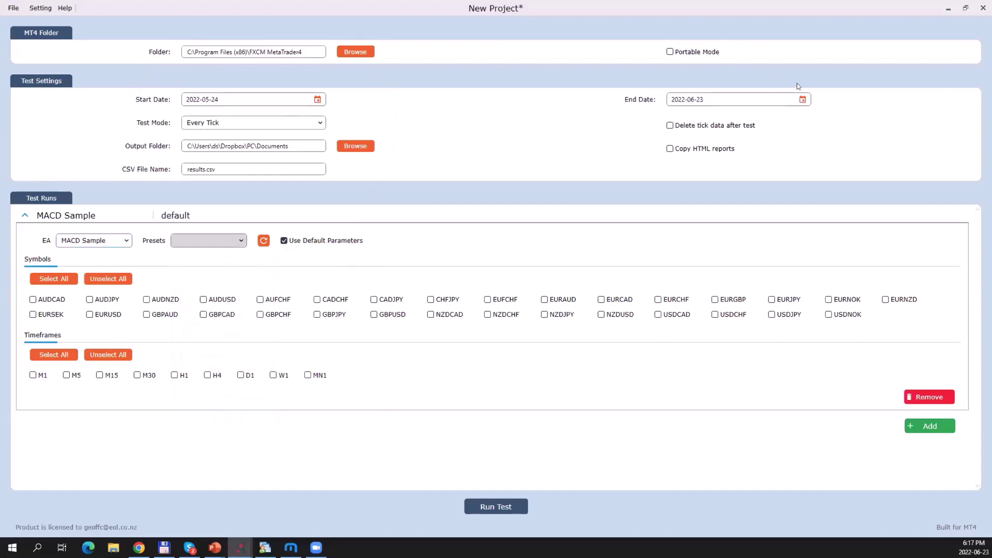
Step: Set the test start date to January 1, 2022
left_click(317, 99)
left_click(195, 116)
left_click(195, 116)
left_click(195, 116)
left_click(195, 115)
left_click(274, 140)
Step: Switch the test mode to Control Points
left_click(302, 123)
left_click(316, 122)
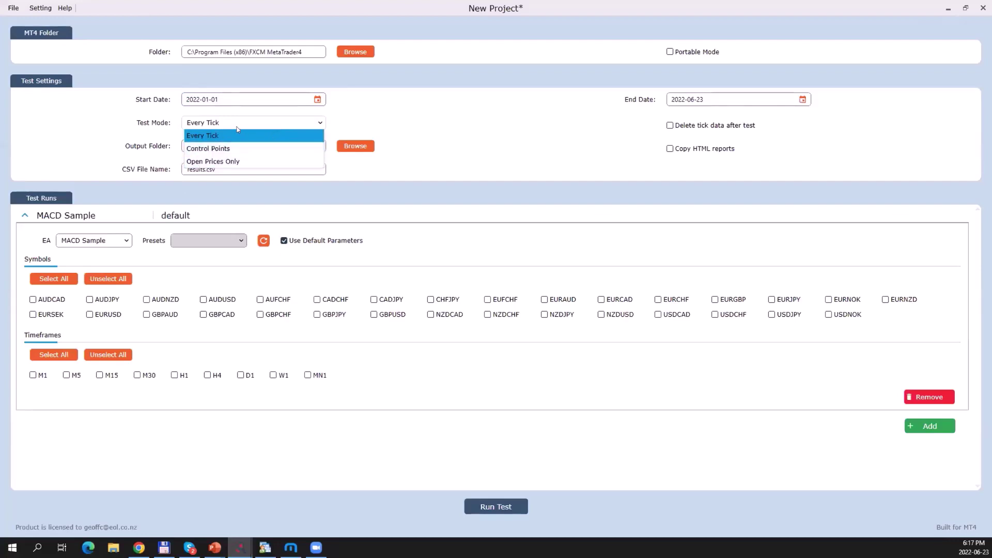
left_click(198, 148)
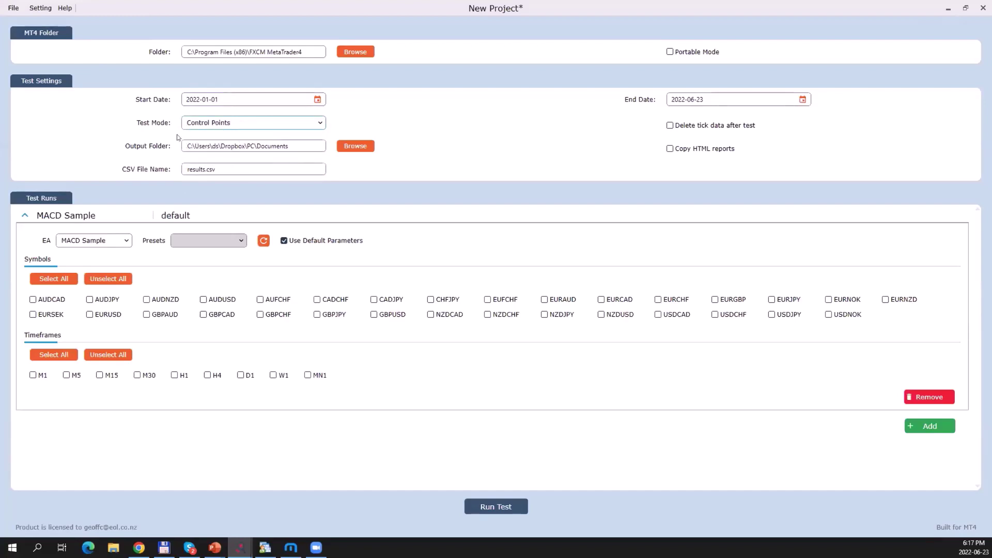
Step: Set the output folder to Documents\MACD and enable Copy HTML reports
left_click(350, 146)
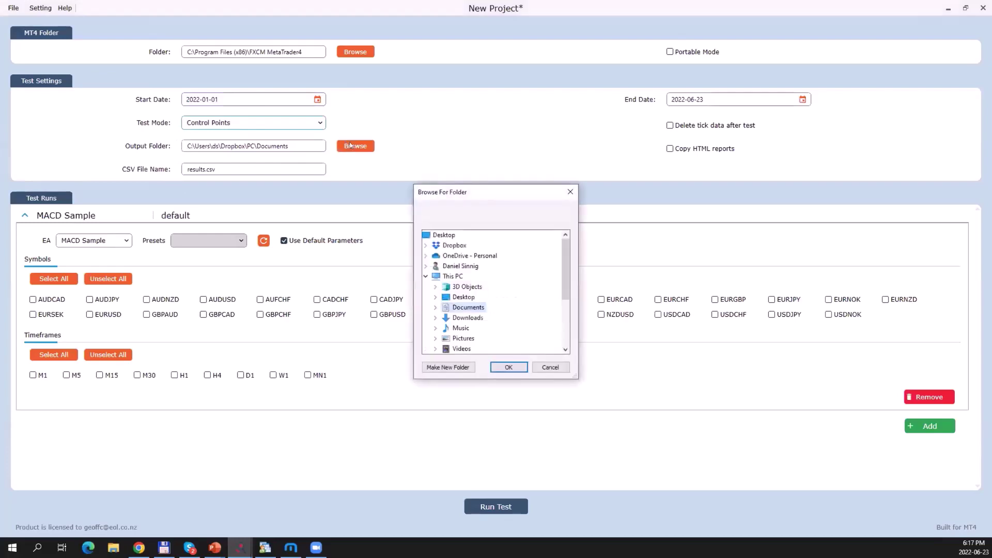
key("Return")
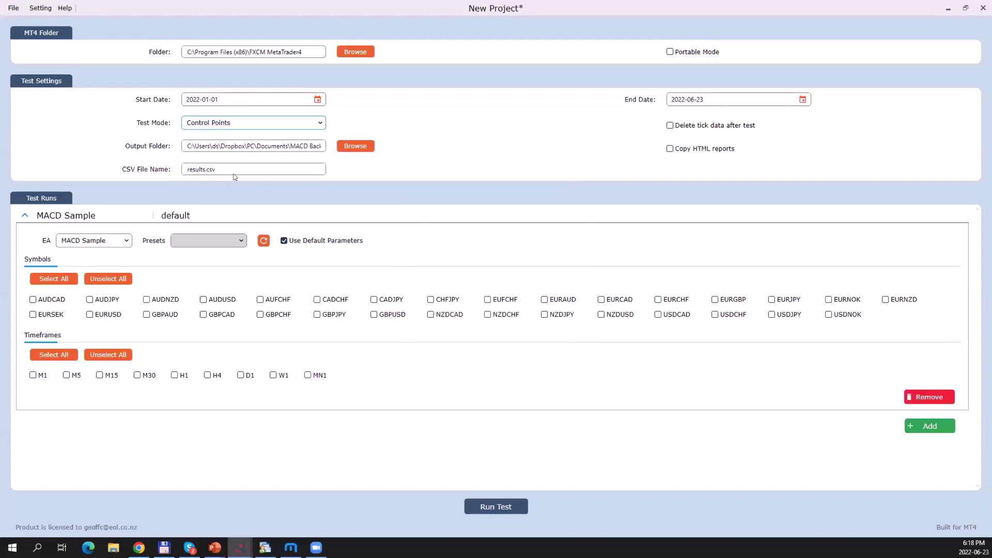
left_click(671, 149)
Step: Review the symbol and spread list under Setting > Manage Symbols, closing it unchanged
left_click(40, 8)
left_click(53, 22)
scroll(457, 231, "down", 5)
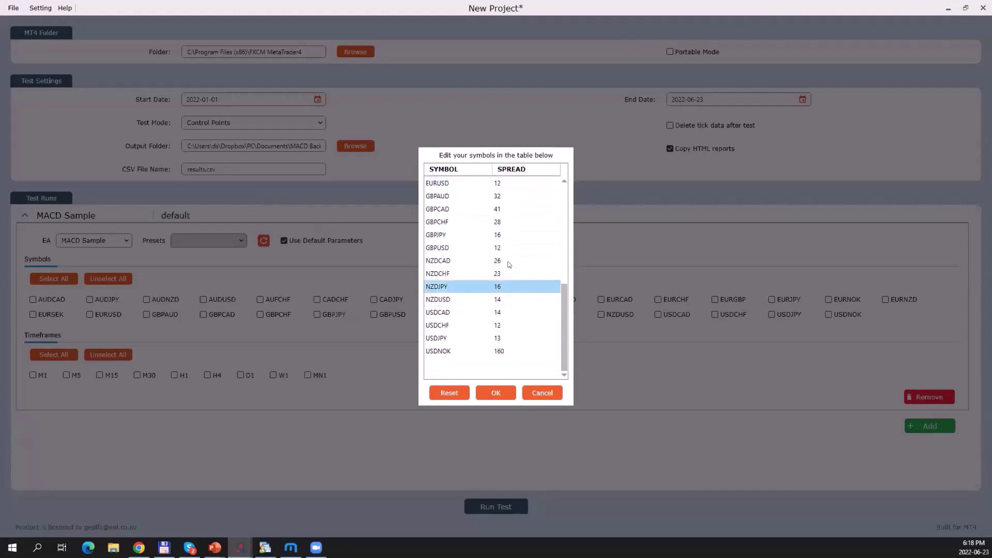
left_click(540, 396)
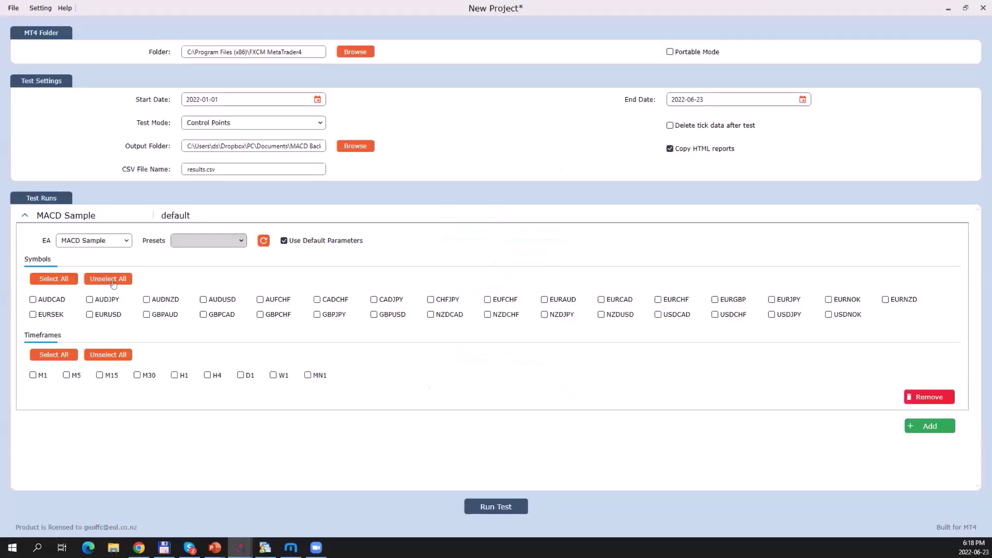
Step: Select symbols AUDCAD, EURAUD, EURUSD and GBPCAD with the M15 and M30 timeframes
left_click(32, 300)
left_click(544, 299)
left_click(90, 314)
left_click(203, 314)
left_click(100, 375)
left_click(137, 376)
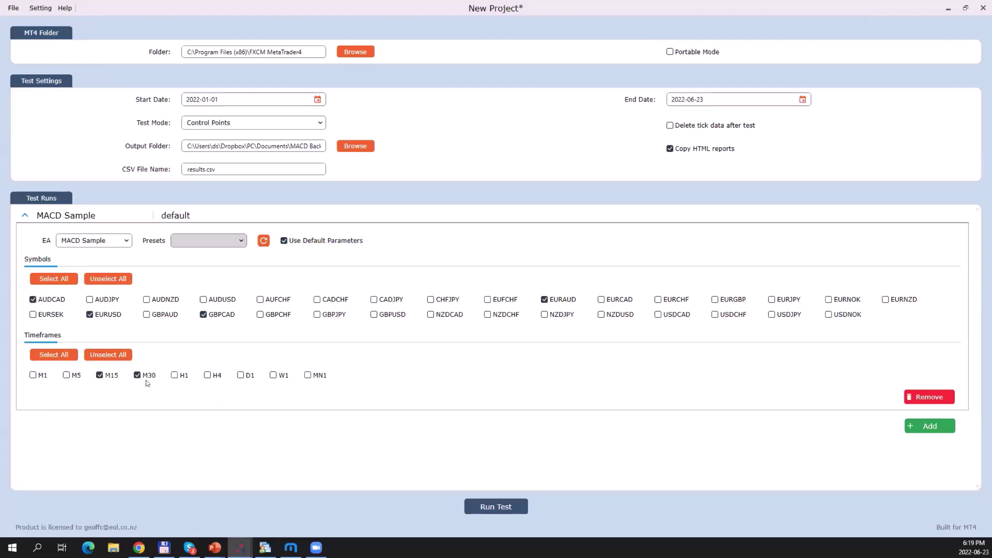
Step: Add the H1 timeframe to the test selection
left_click(174, 376)
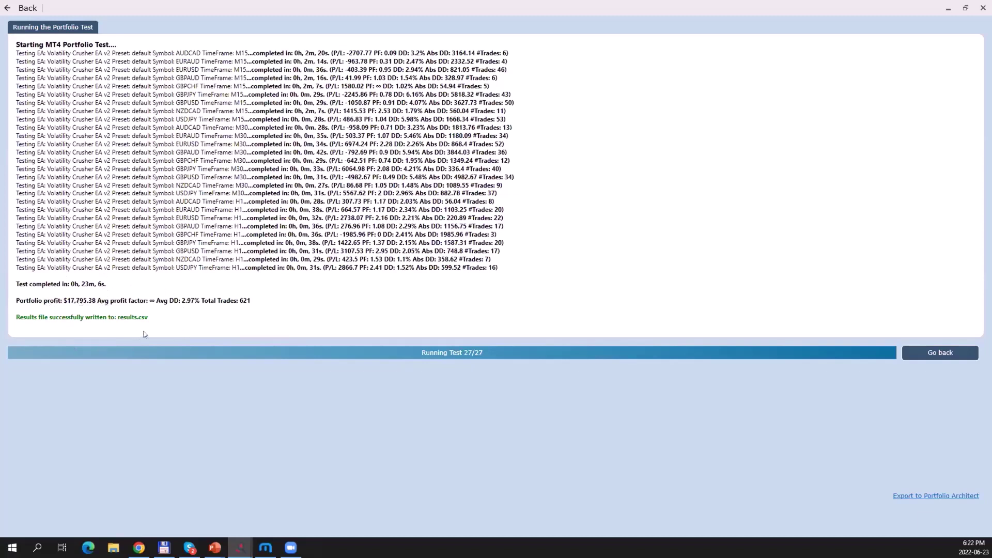
Step: Export results.csv from the log to Portfolio Architect as the Master Portfolio
double_click(120, 314)
left_click(150, 313)
left_click(939, 497)
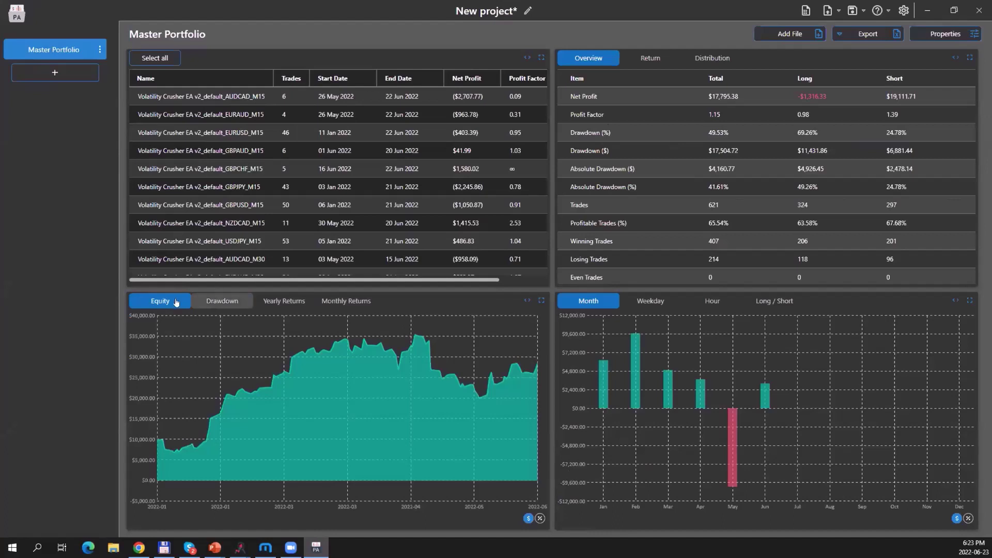
Step: View the Drawdown, Yearly Returns and Monthly Returns charts, then return to Equity
left_click(220, 301)
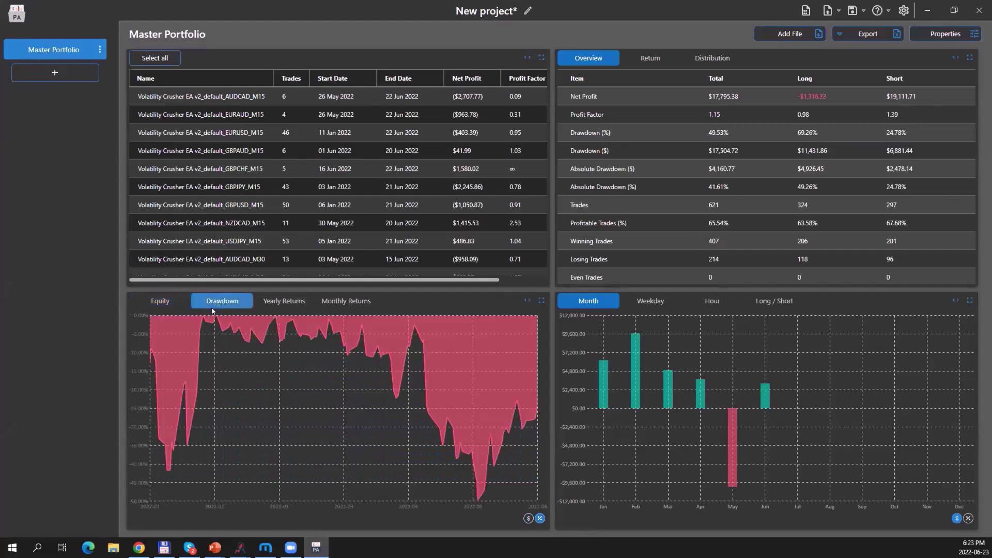
left_click(267, 304)
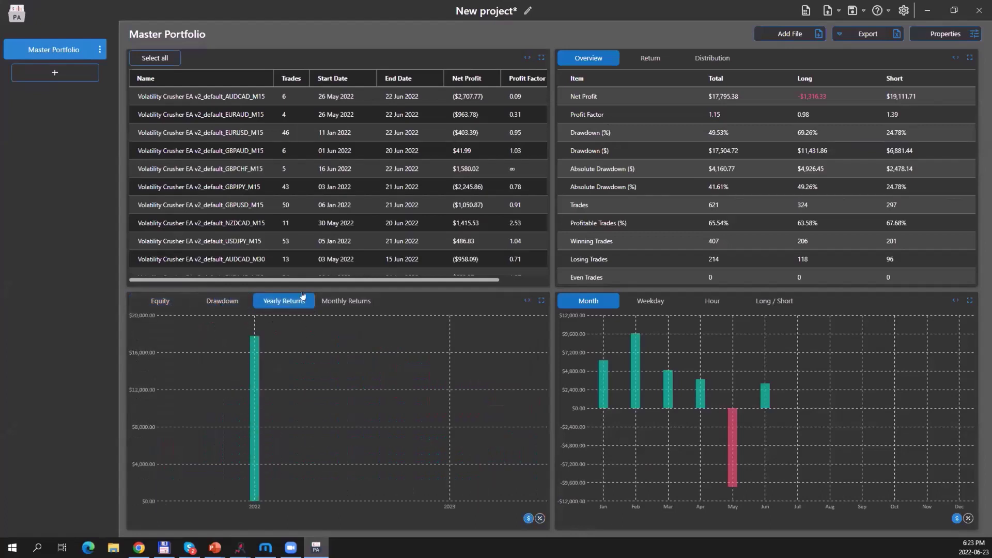
left_click(328, 303)
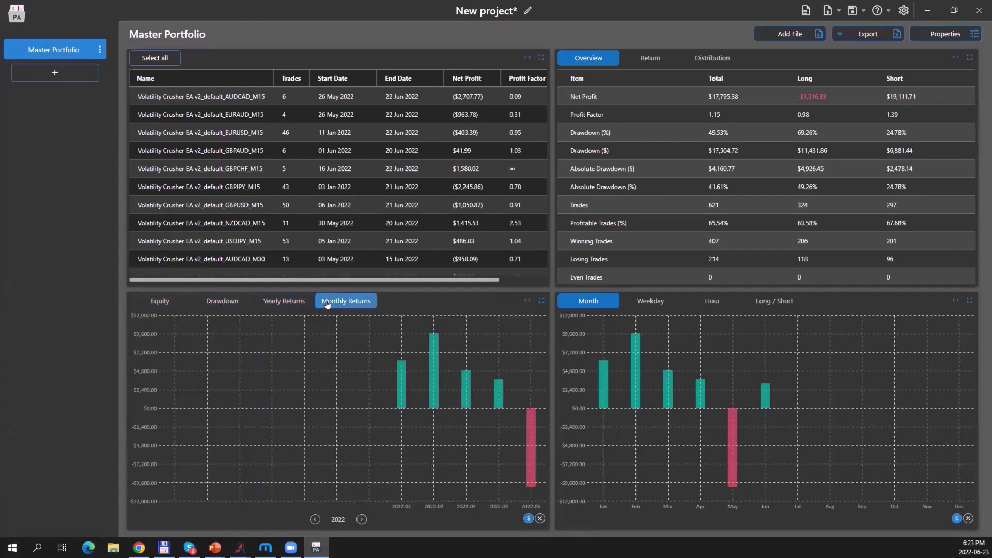
left_click(161, 301)
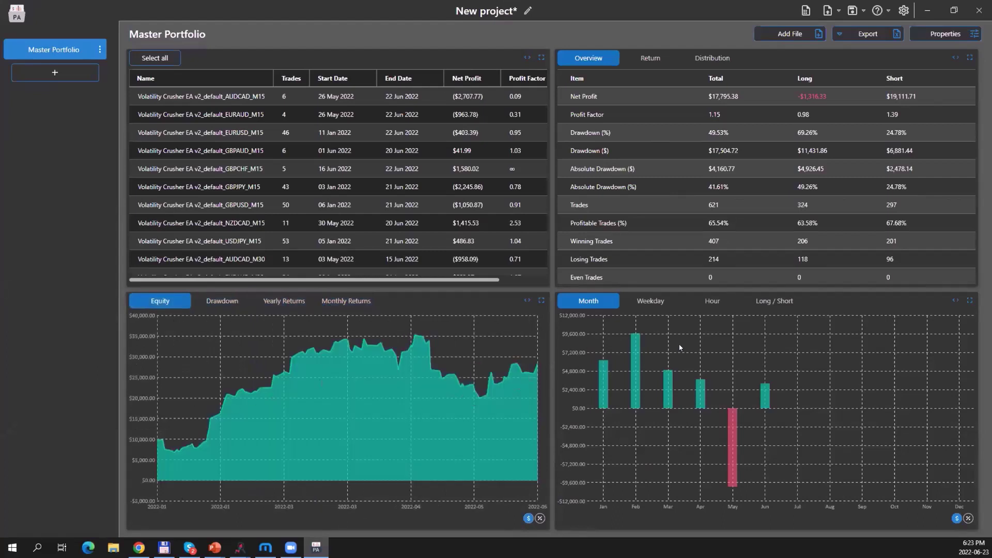
Step: Show the portfolio profit by weekday, then by hour of day
mouse_move(683, 360)
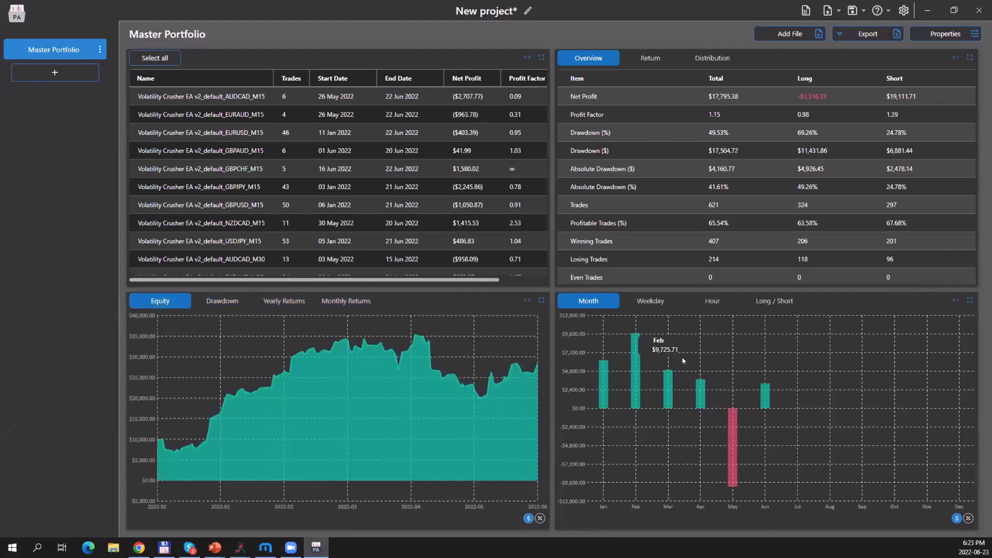
left_click(650, 301)
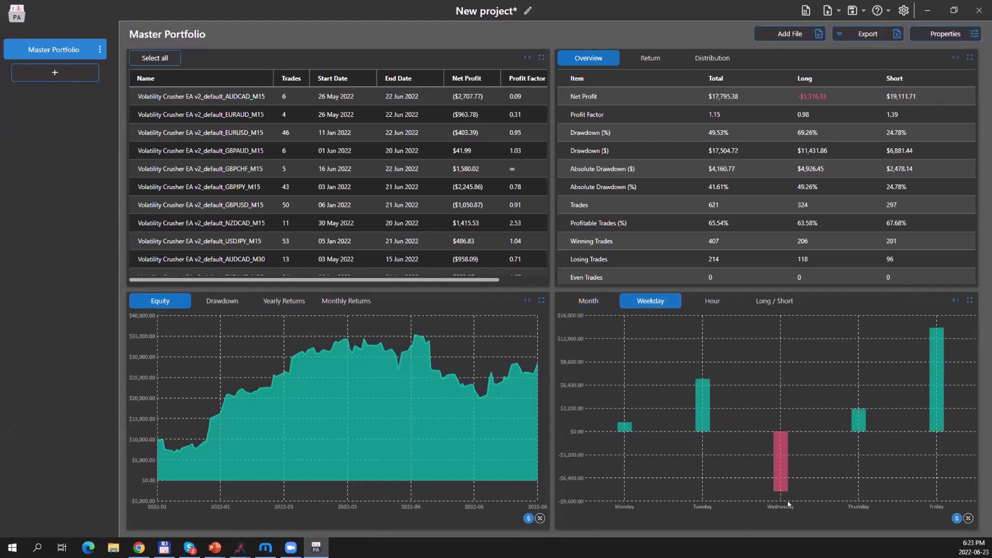
left_click(710, 302)
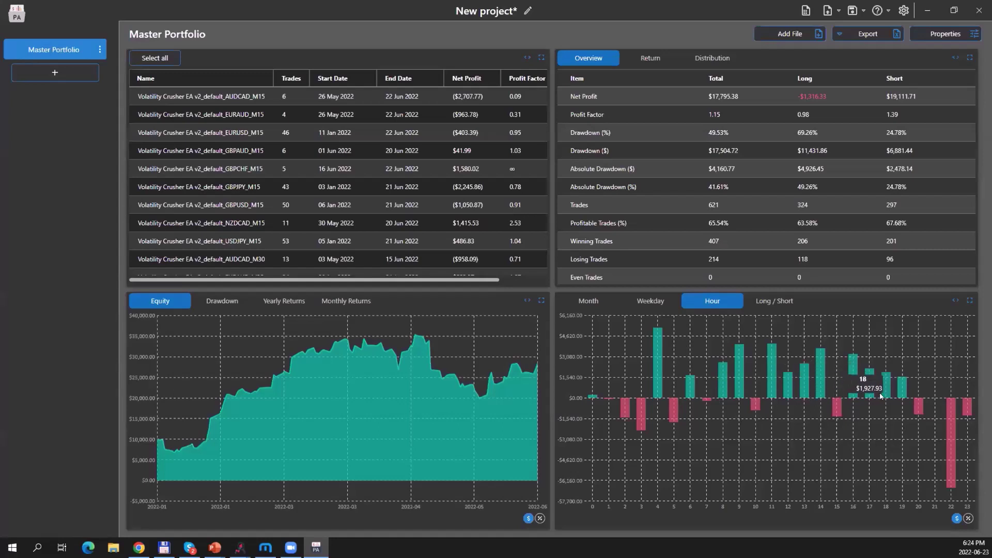
Step: Apply a Properties hour filter keeping only trading hours 8 through 18
left_click(955, 37)
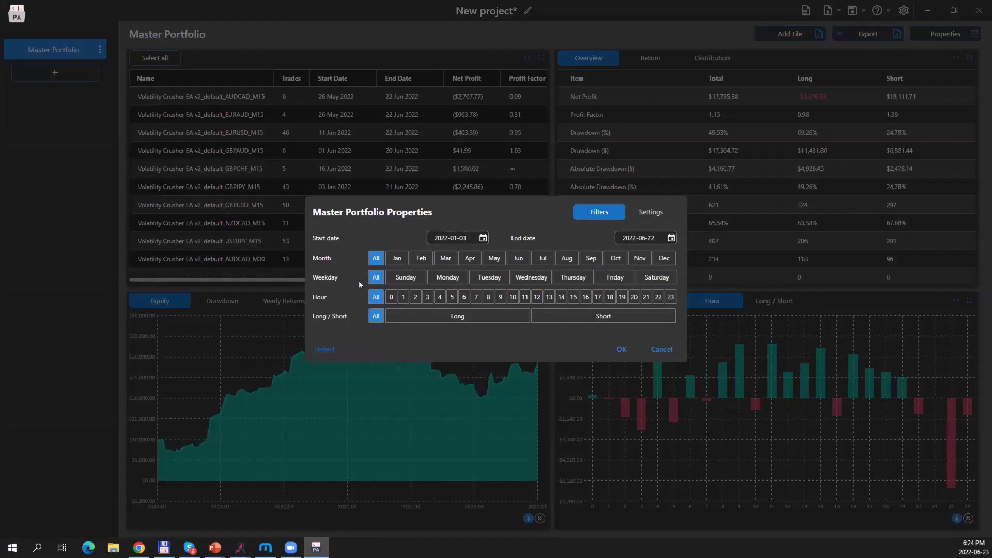
left_click(486, 297)
left_click(500, 297)
left_click(512, 298)
left_click(524, 297)
left_click(537, 297)
left_click(549, 297)
left_click(561, 297)
left_click(574, 297)
left_click(586, 297)
left_click(598, 297)
left_click(609, 298)
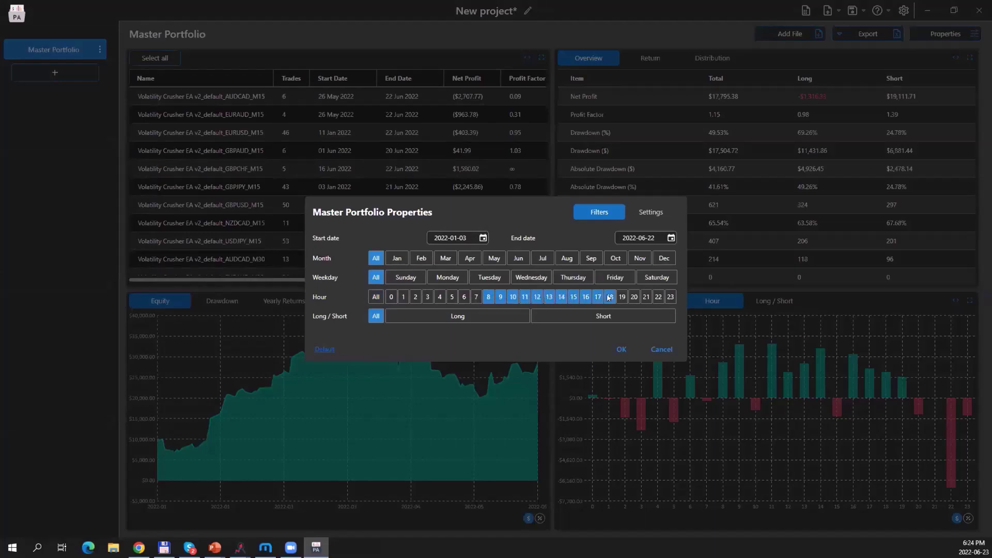
left_click(621, 349)
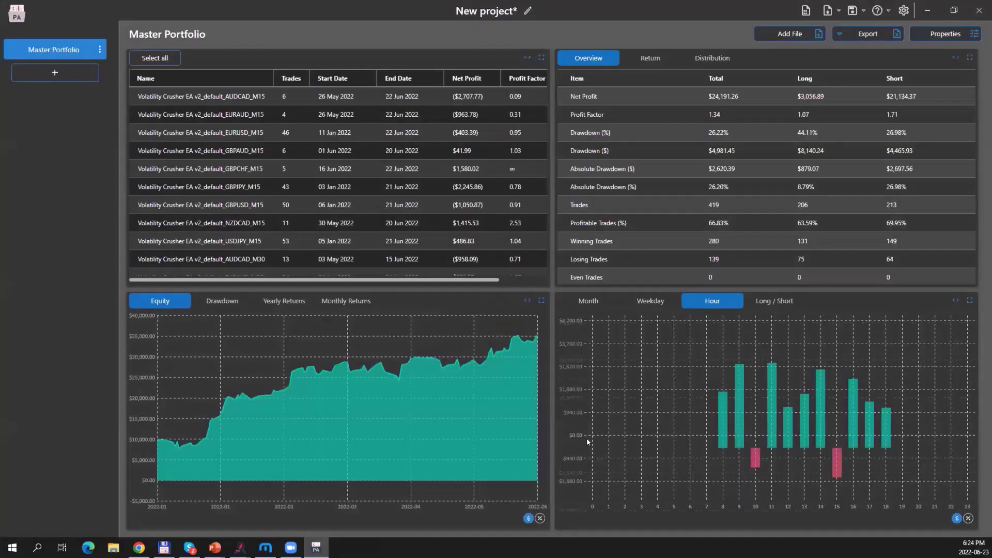